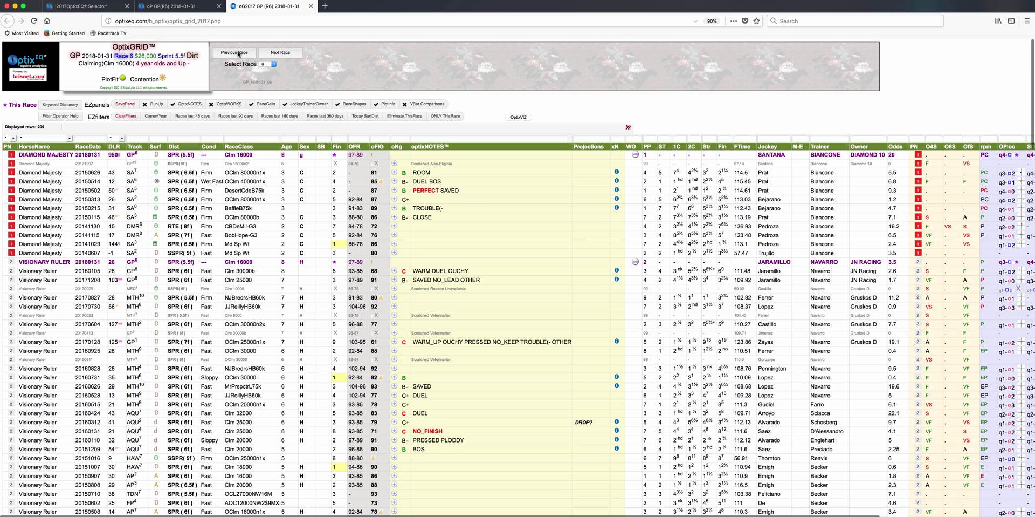
- Filter the PN column to horse 7, Coronado Again, showing its 18 past races
{"action": "left_click", "coordinate": [12, 139]}
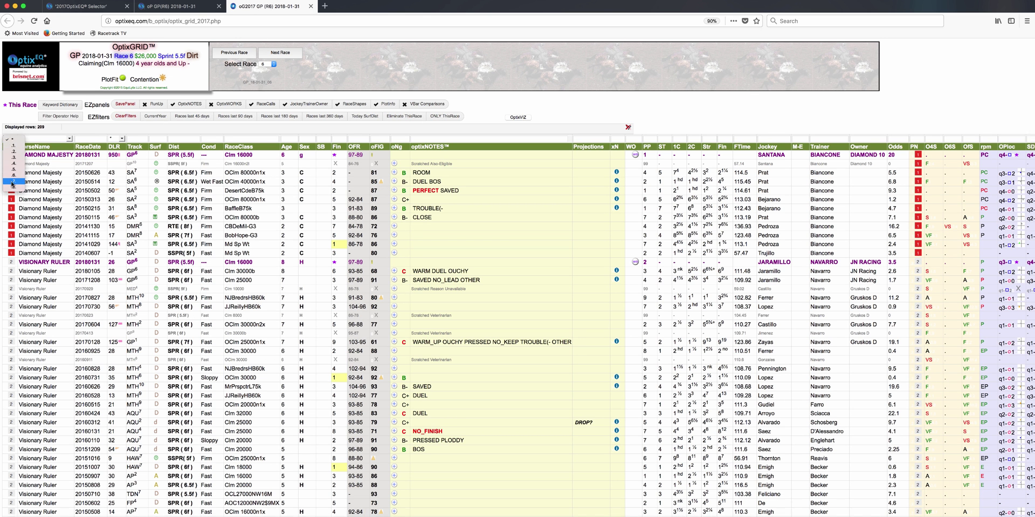
{"action": "left_click", "coordinate": [12, 183]}
{"action": "mouse_move", "coordinate": [41, 183]}
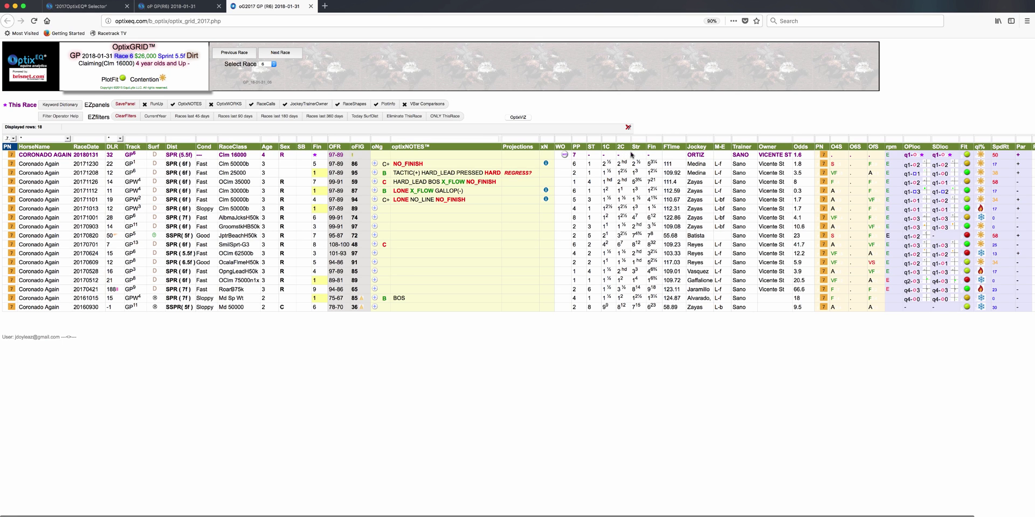
- Bring up Filter Operator Help and scroll through the full operator table
{"action": "left_click", "coordinate": [72, 117]}
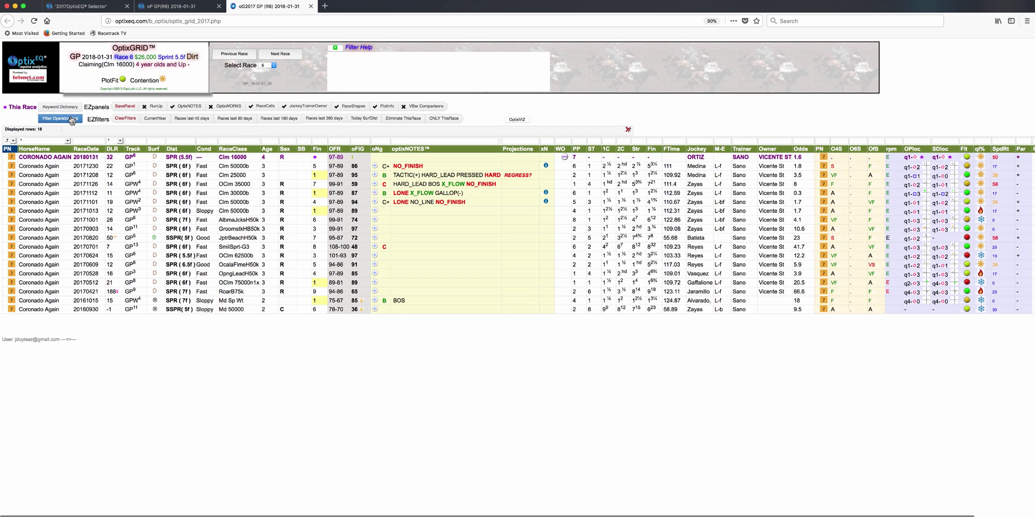
{"action": "scroll", "coordinate": [423, 75], "scroll_direction": "down", "scroll_amount": 1}
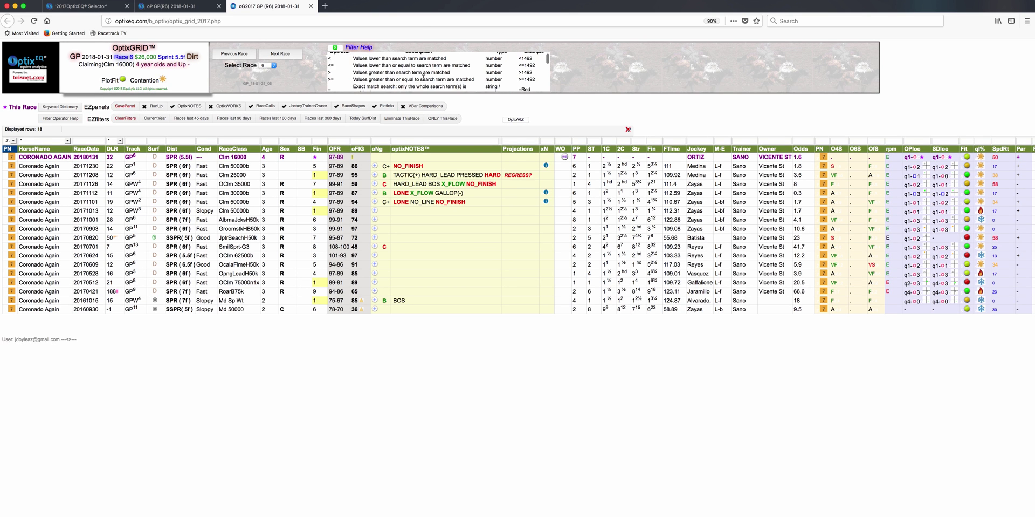
{"action": "scroll", "coordinate": [424, 76], "scroll_direction": "down", "scroll_amount": 1}
{"action": "scroll", "coordinate": [423, 77], "scroll_direction": "down", "scroll_amount": 2}
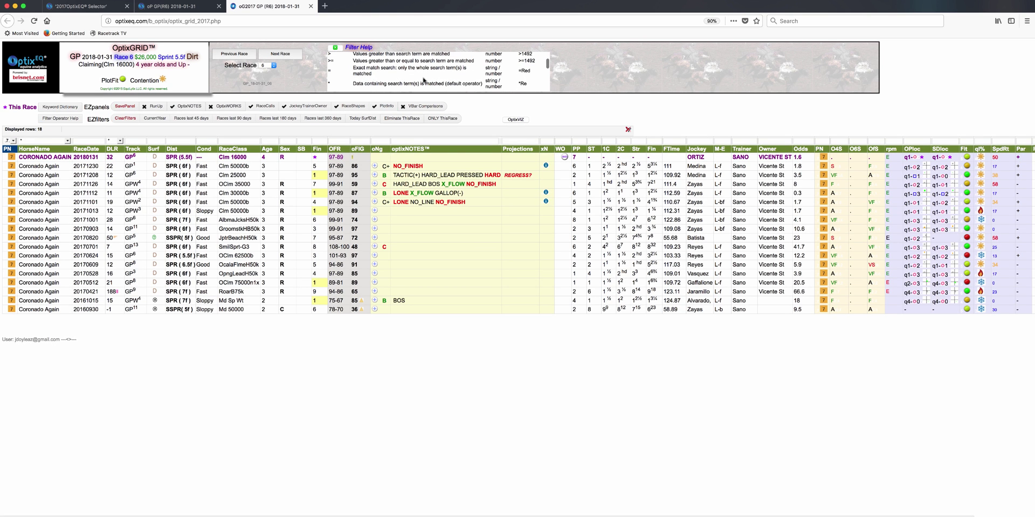
{"action": "scroll", "coordinate": [423, 80], "scroll_direction": "down", "scroll_amount": 1}
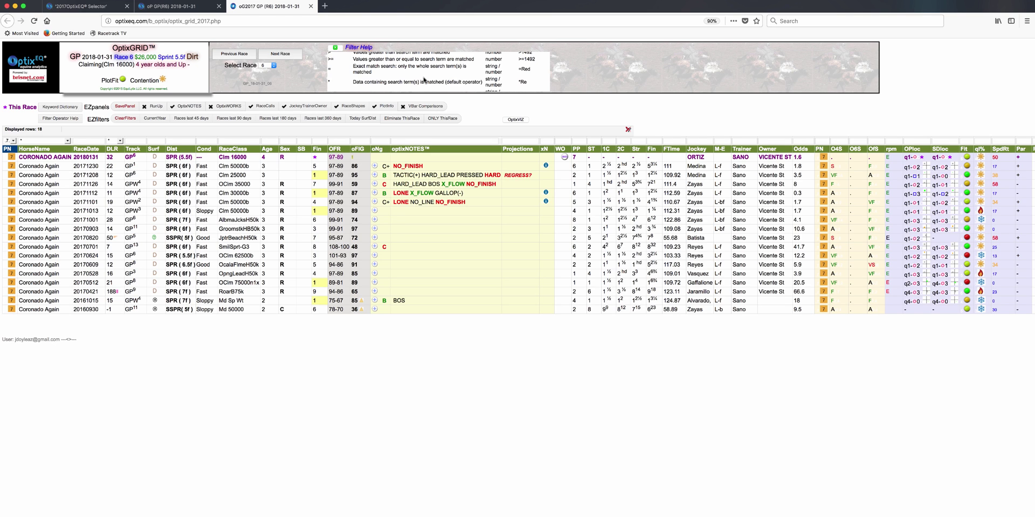
{"action": "scroll", "coordinate": [423, 80], "scroll_direction": "down", "scroll_amount": 2}
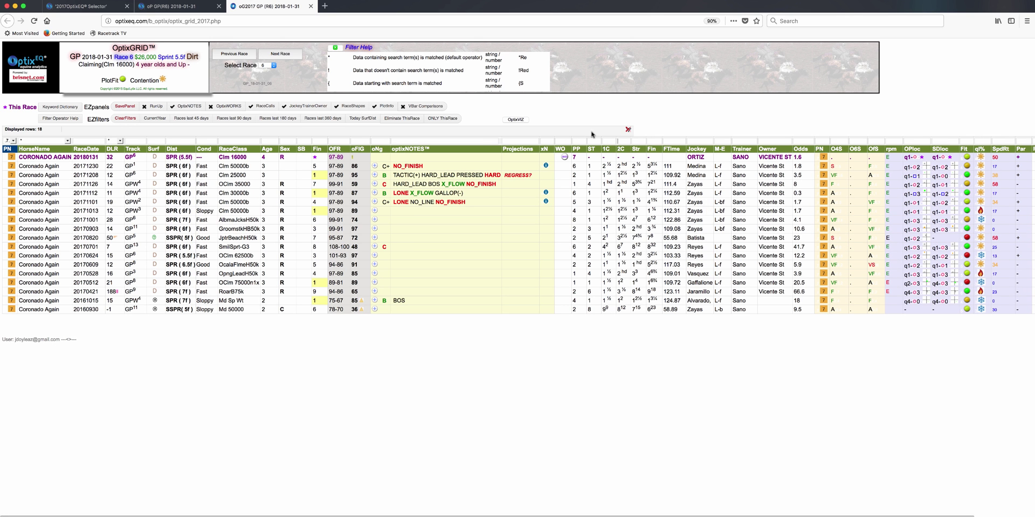
- Clear the horse 7 filter and filter the PN column to horse 8, Mr. Kisses
{"action": "left_click", "coordinate": [125, 118]}
{"action": "left_click", "coordinate": [14, 141]}
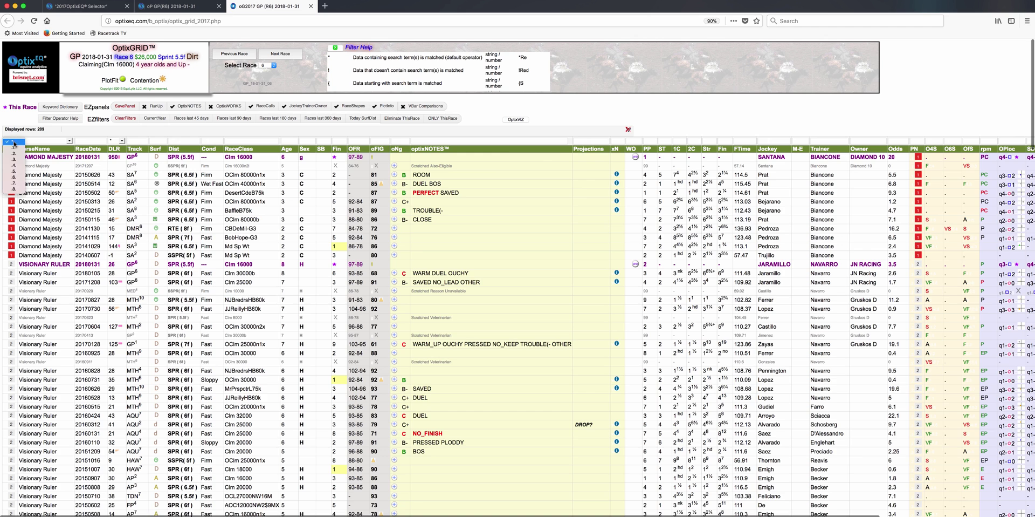
{"action": "left_click", "coordinate": [13, 179]}
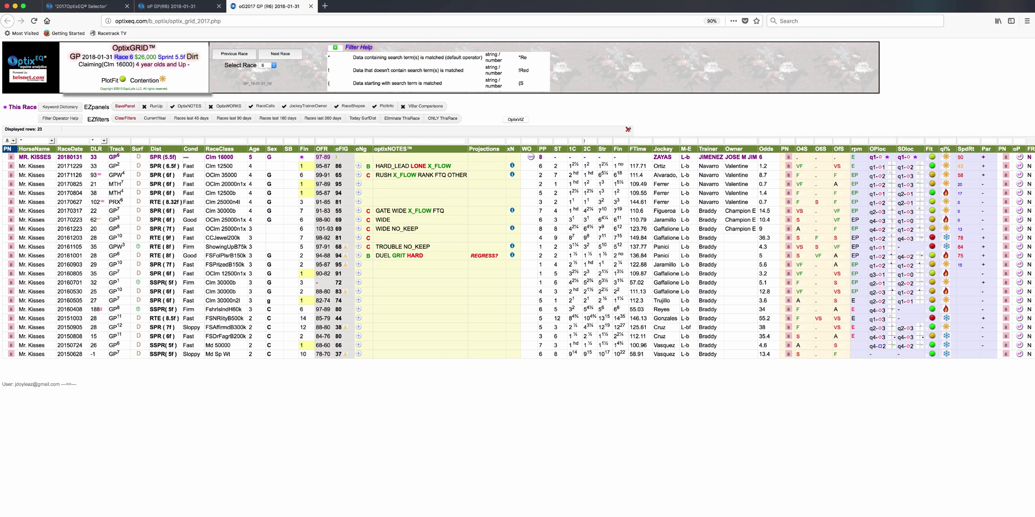
- Apply the 2C column filter so only 10 Mr. Kisses rows remain
{"action": "key", "text": "Return"}
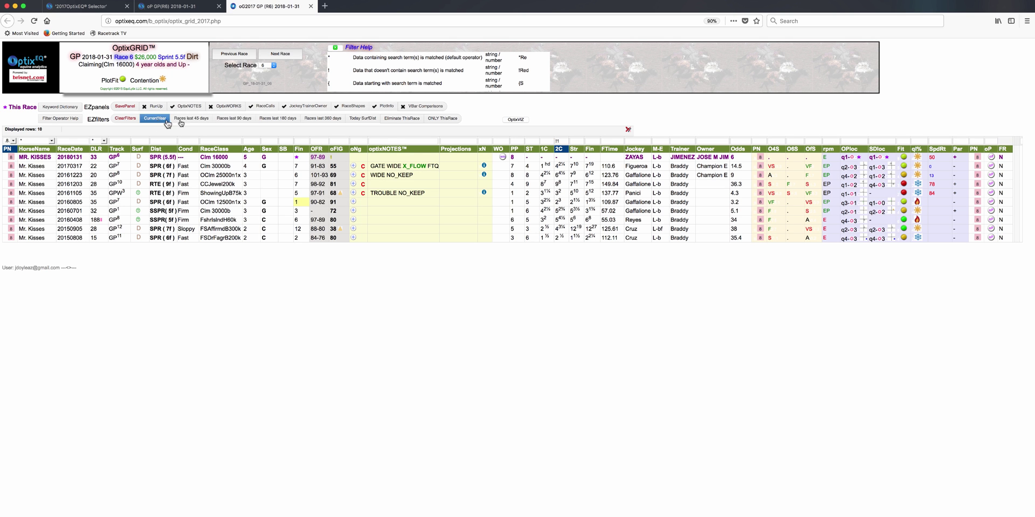
- Clear all grid filters and switch the OptixPLOT plot type from Standard to SurfDist
{"action": "left_click", "coordinate": [125, 118]}
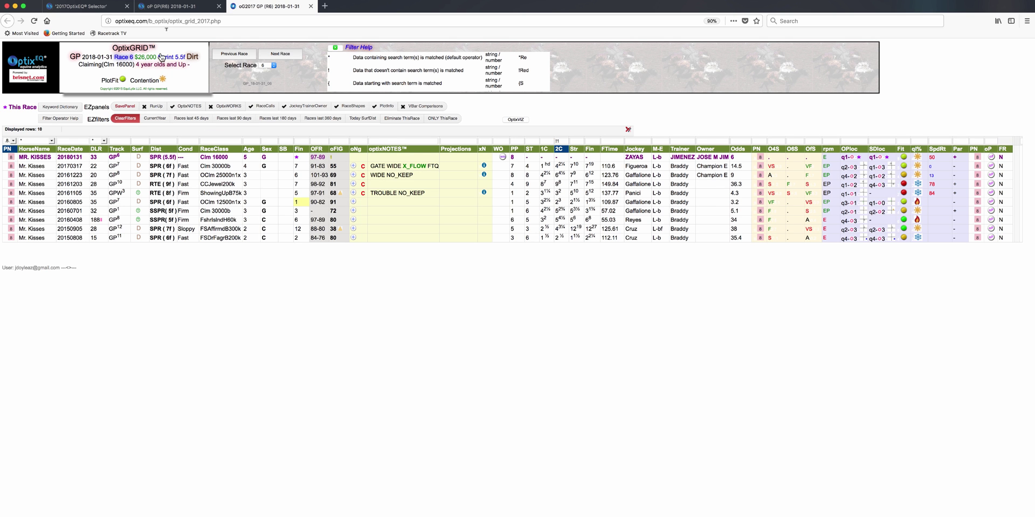
{"action": "left_click", "coordinate": [172, 7]}
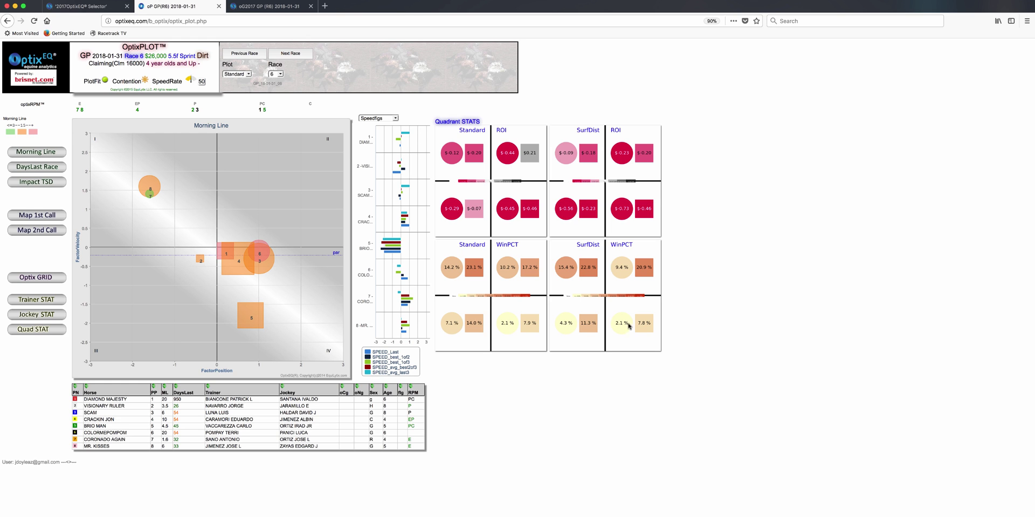
{"action": "mouse_move", "coordinate": [263, 252]}
{"action": "left_click", "coordinate": [247, 75]}
{"action": "left_click", "coordinate": [242, 90]}
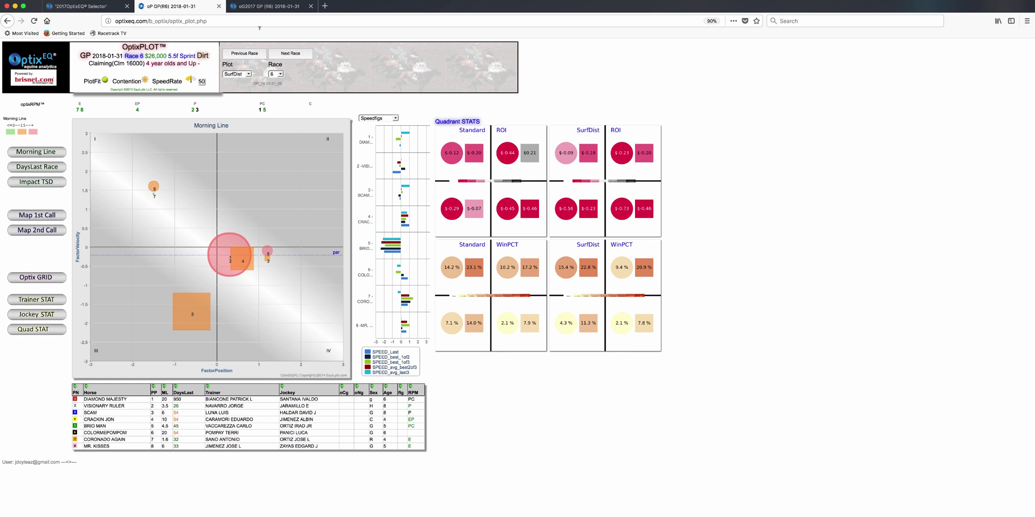
- Filter the grid to horse 1, Diamond Majesty, and close his current-race workouts summary
{"action": "left_click", "coordinate": [257, 10]}
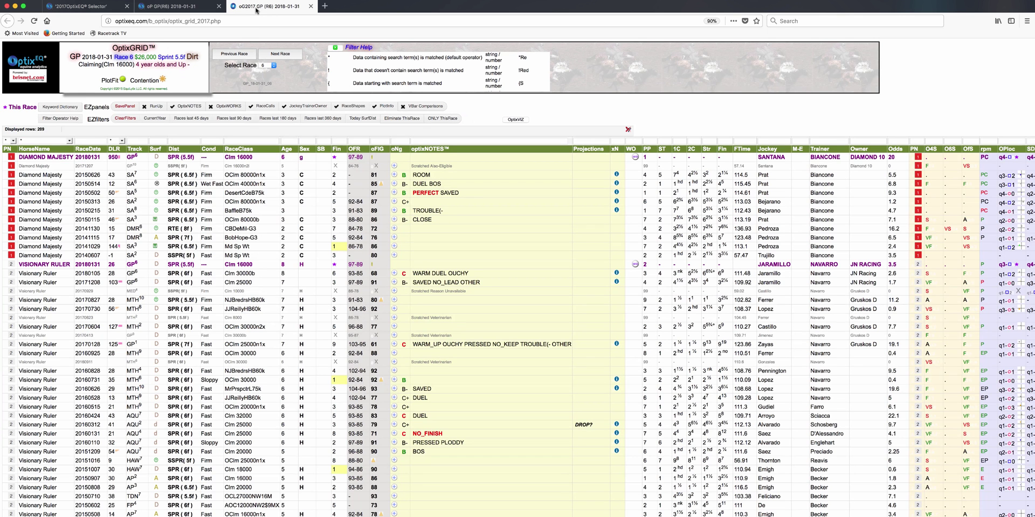
{"action": "left_click", "coordinate": [14, 141]}
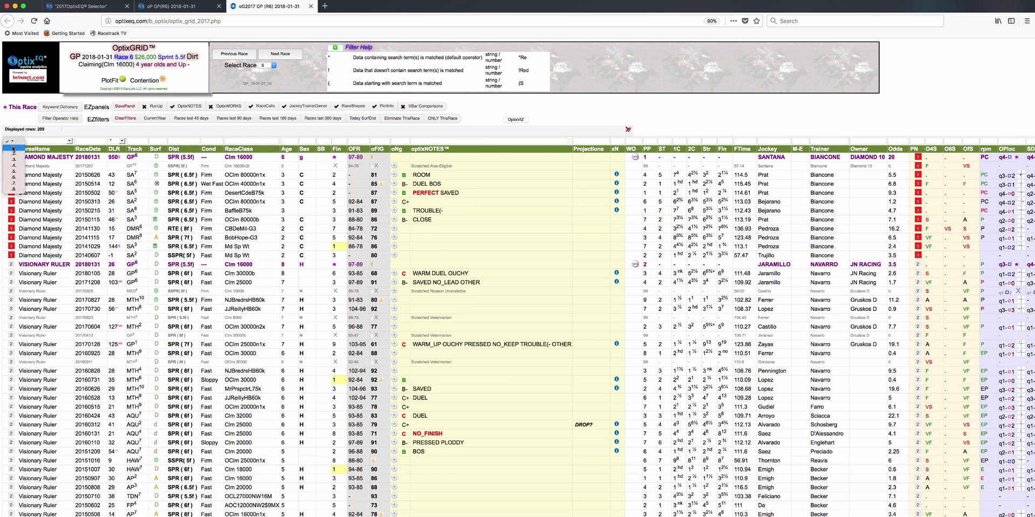
{"action": "left_click", "coordinate": [17, 149]}
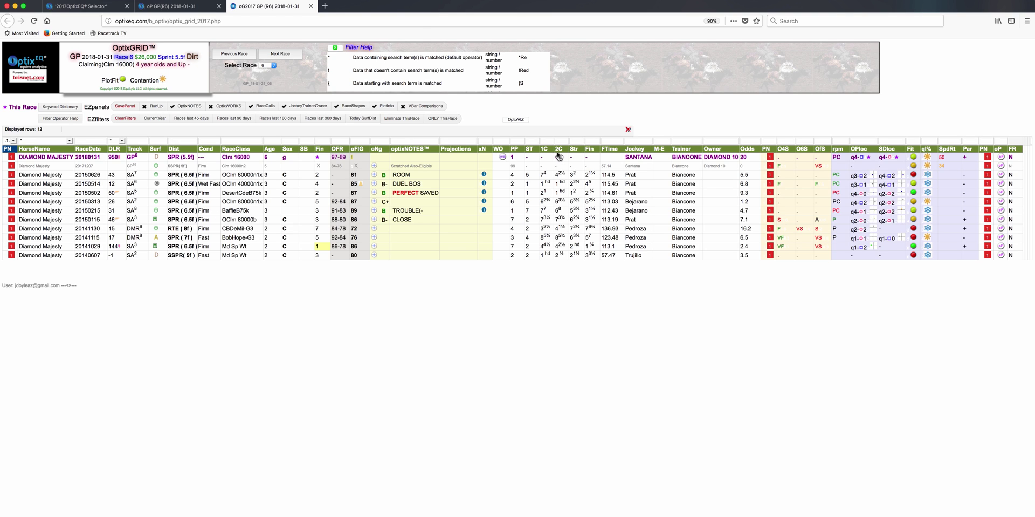
{"action": "left_click", "coordinate": [504, 157]}
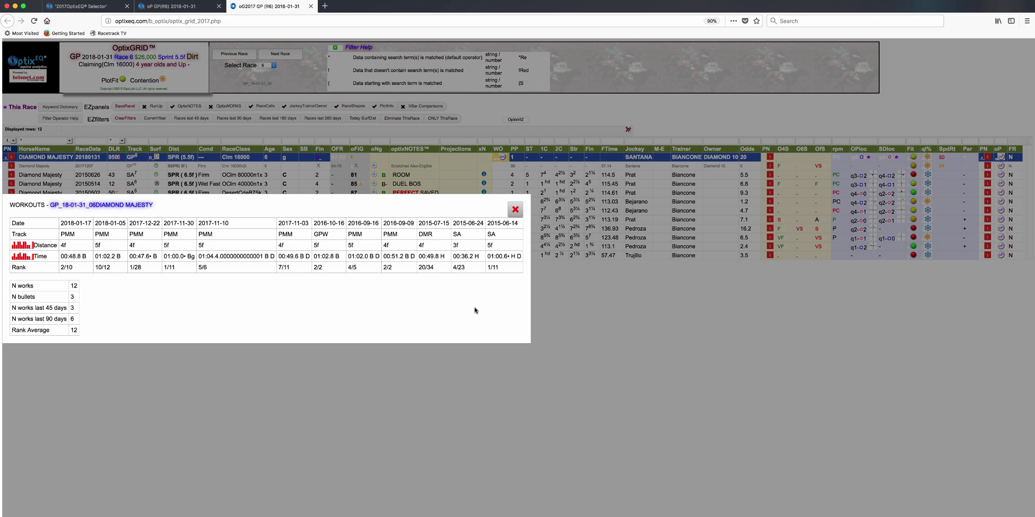
{"action": "left_click", "coordinate": [515, 209]}
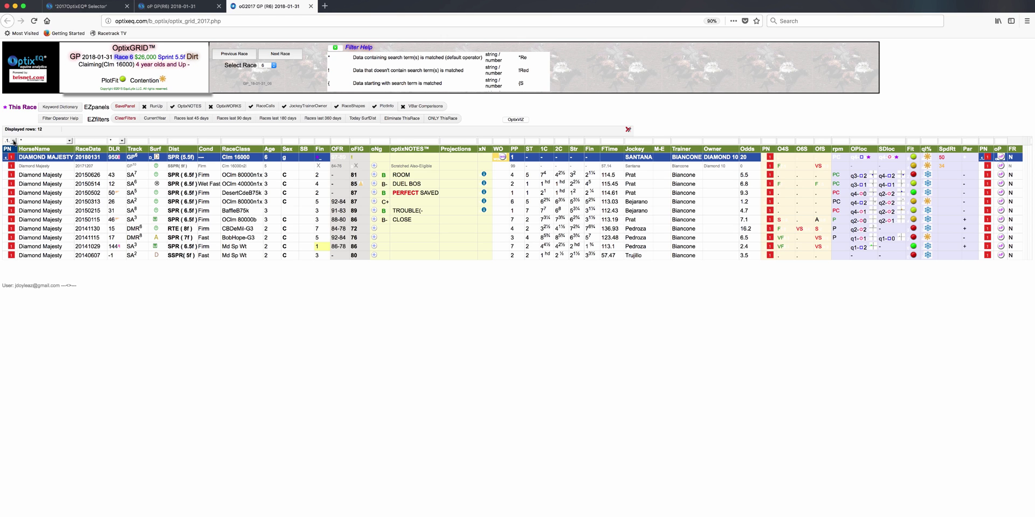
- Filter the PN column to horse 2, Visionary Ruler, and scroll through its rows
{"action": "left_click", "coordinate": [13, 141]}
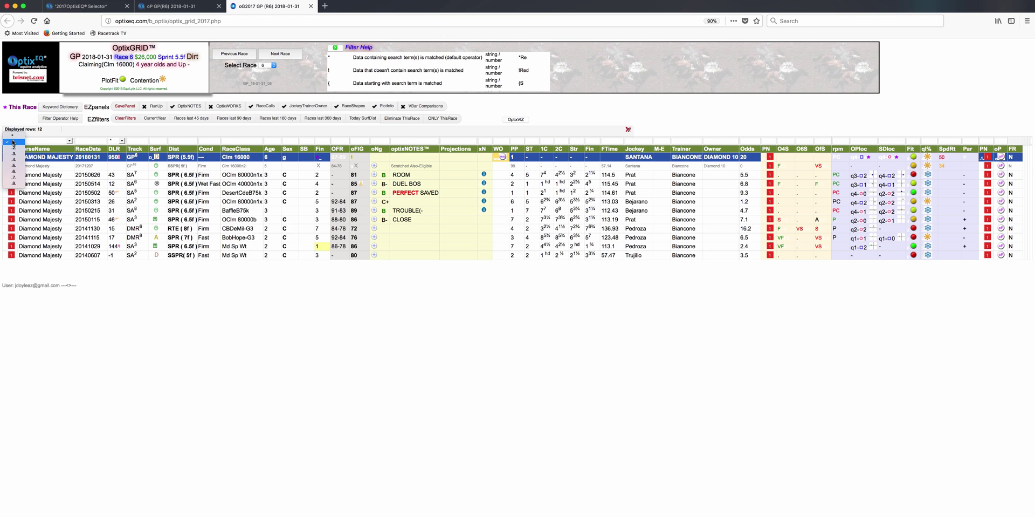
{"action": "left_click", "coordinate": [13, 149]}
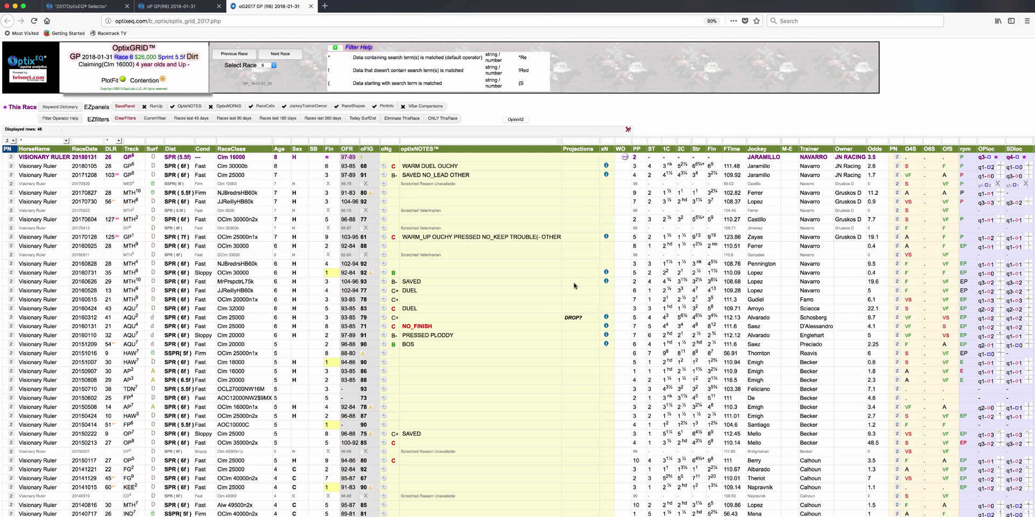
{"action": "scroll", "coordinate": [574, 286], "scroll_direction": "down", "scroll_amount": 1}
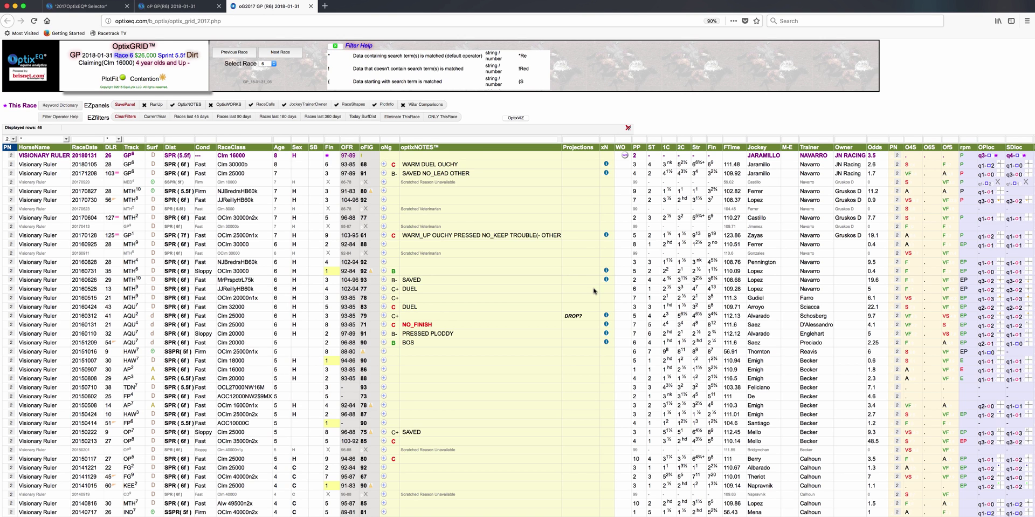
- Set the PN filter to horse 3, Scam, listing its 45 past-performance rows
{"action": "left_click", "coordinate": [14, 139]}
{"action": "left_click", "coordinate": [13, 145]}
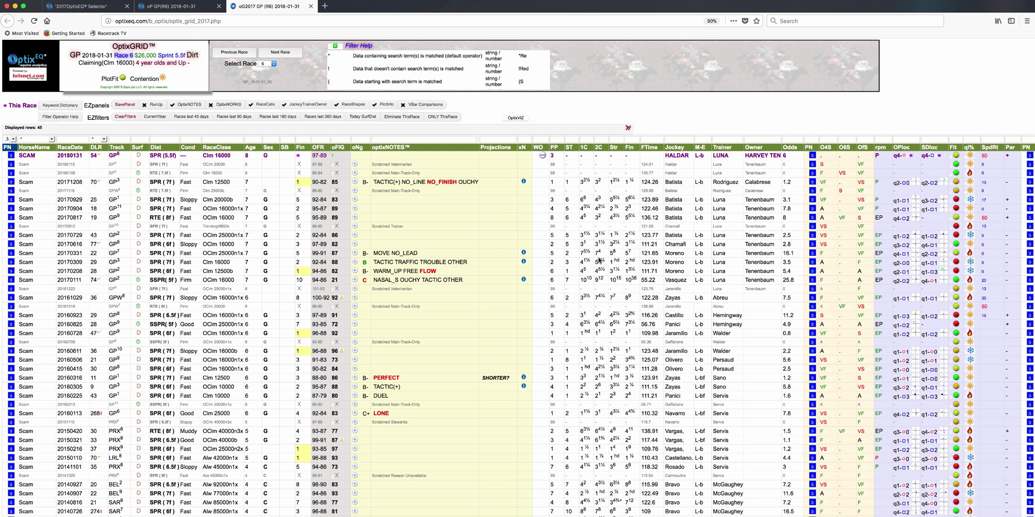
- Filter the grid to horse 4, Crackin Jon, and read his xN trip notes
{"action": "left_click", "coordinate": [12, 138]}
{"action": "left_click", "coordinate": [17, 149]}
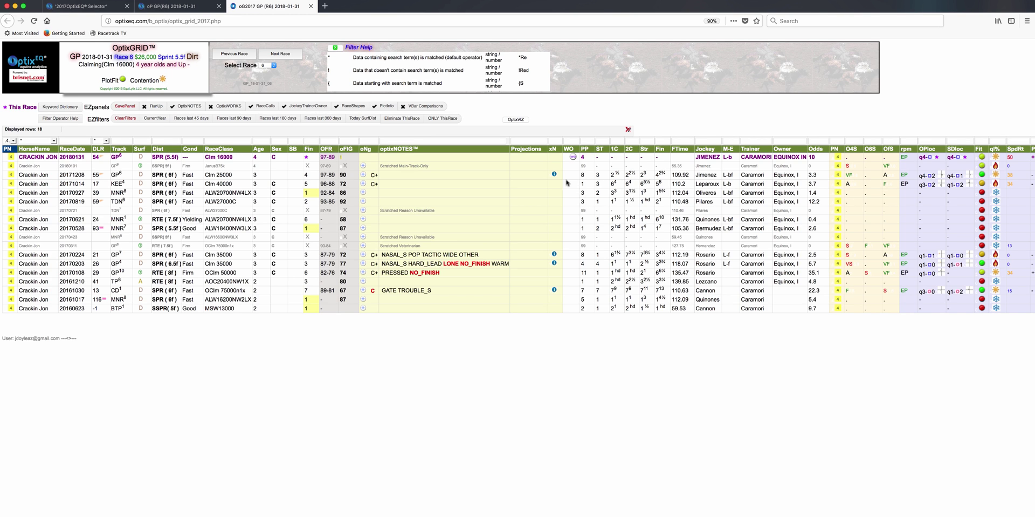
{"action": "mouse_move", "coordinate": [554, 175]}
{"action": "scroll", "coordinate": [400, 184], "scroll_direction": "right", "scroll_amount": 1}
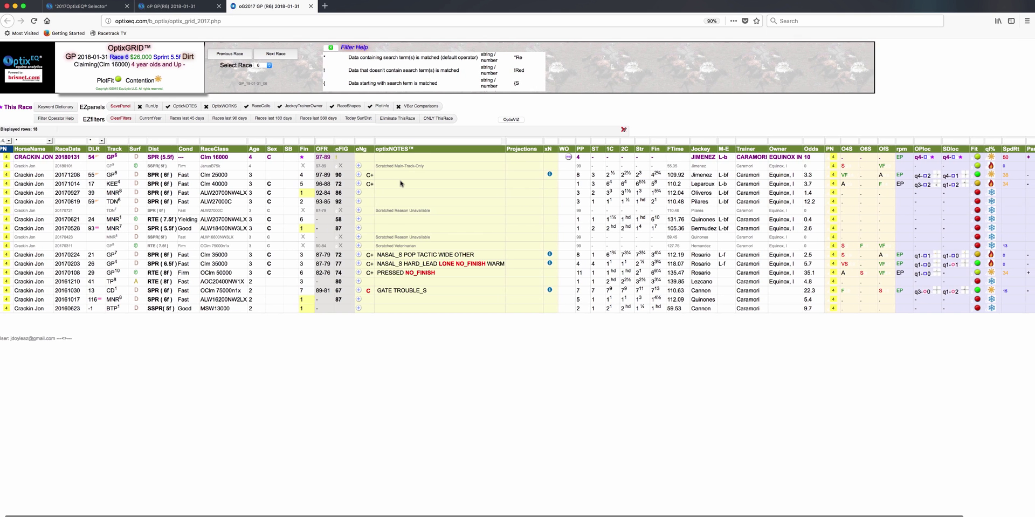
{"action": "scroll", "coordinate": [401, 183], "scroll_direction": "left", "scroll_amount": 1}
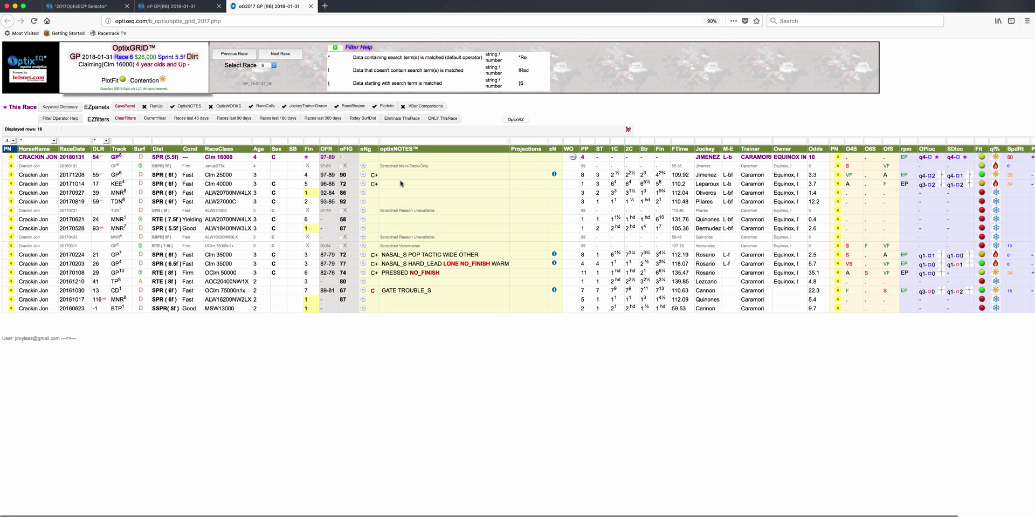
{"action": "scroll", "coordinate": [400, 184], "scroll_direction": "right", "scroll_amount": 1}
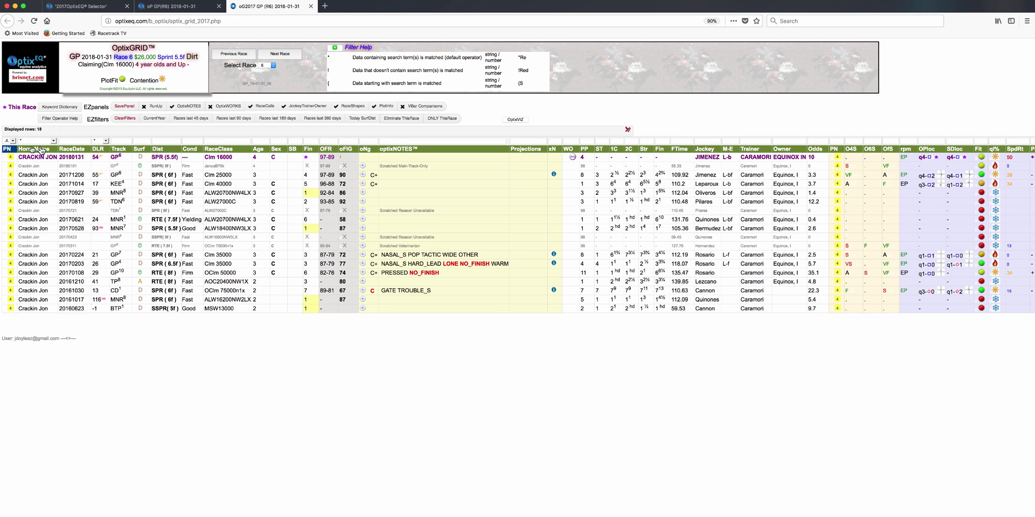
{"action": "left_click", "coordinate": [11, 141]}
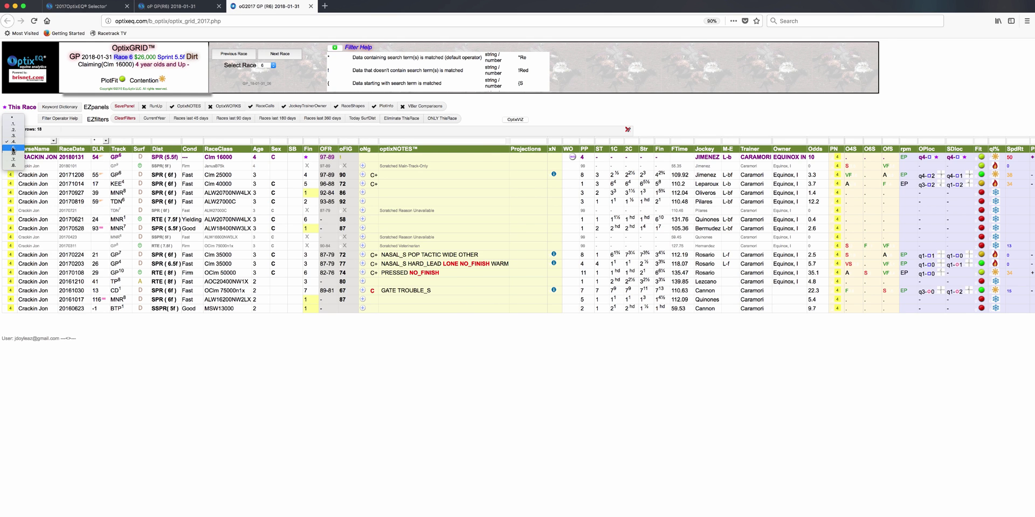
- Filter to horse 5, Brio Man, and show his workouts summary: 12 works, 3 bullets
{"action": "left_click", "coordinate": [13, 149]}
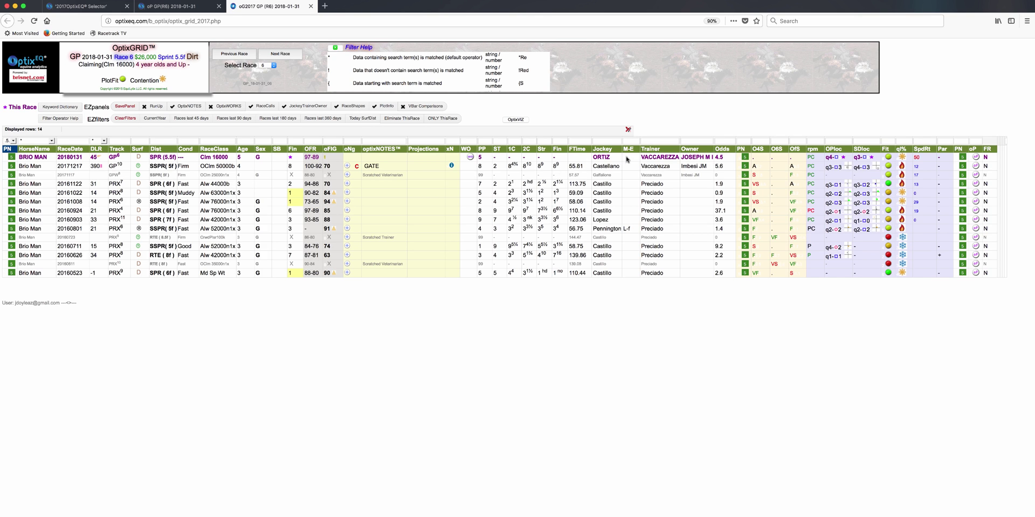
{"action": "left_click", "coordinate": [469, 158]}
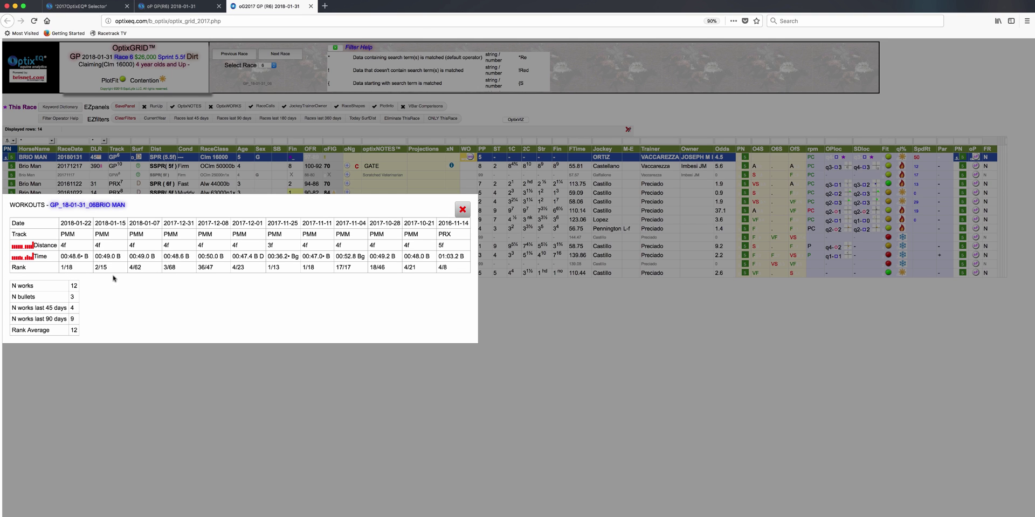
- Close Brio Man's Workouts popup to return to his 14 past-performance rows
{"action": "left_click", "coordinate": [464, 210]}
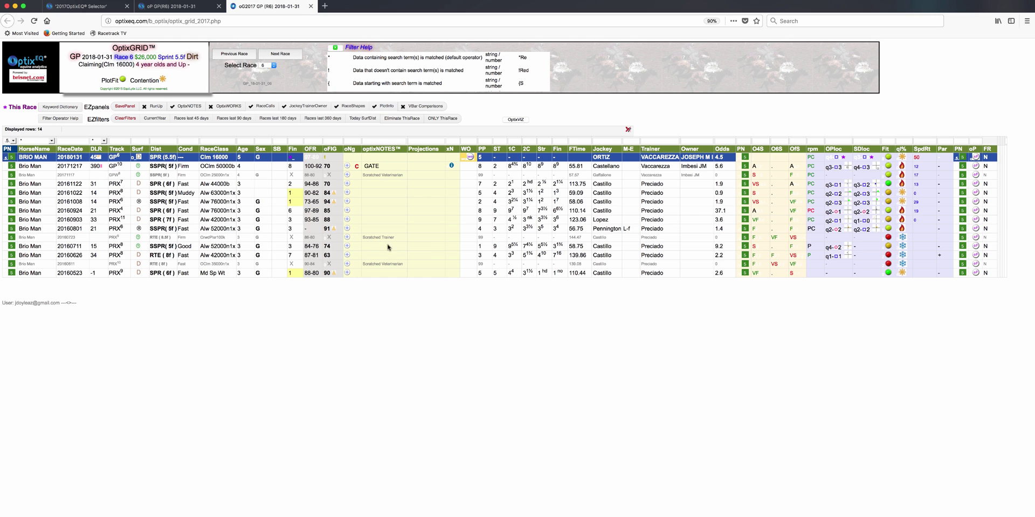
- Switch to the 'oP GP(R6) 2018-01-31' OptixPLOT tab for GP race 6
{"action": "left_click", "coordinate": [168, 8]}
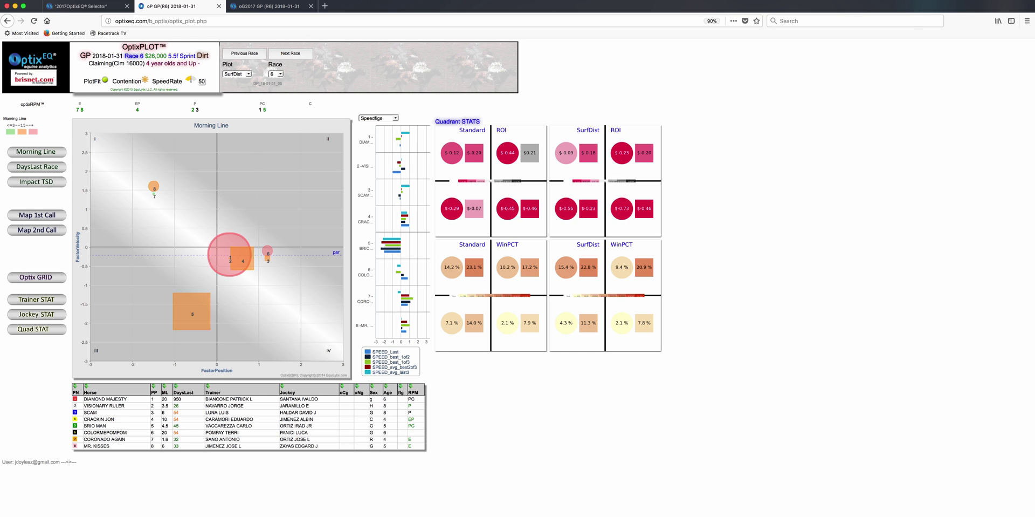
- Review the SurfDist morning-line plot and Standard and SurfDist ROI and WinPCT quadrant stats
{"action": "left_click", "coordinate": [841, 0]}
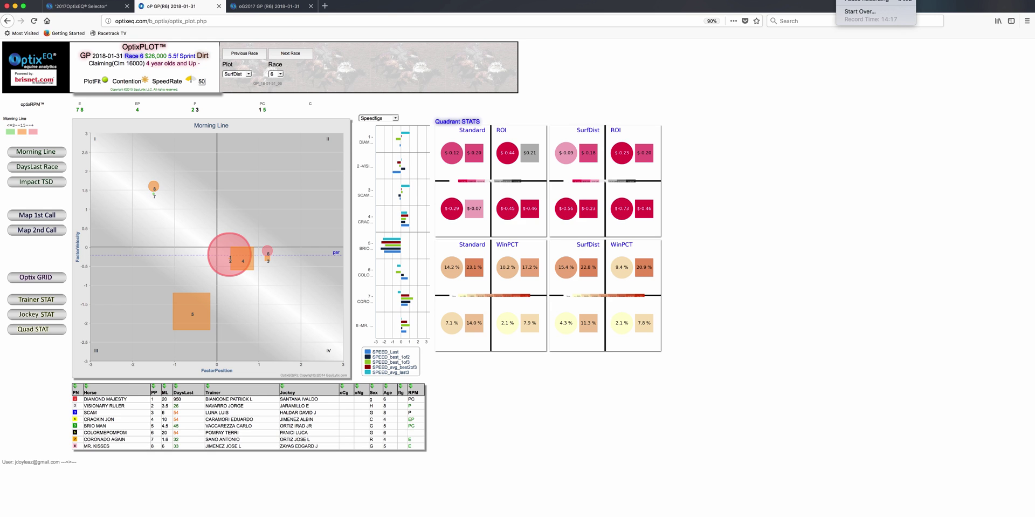